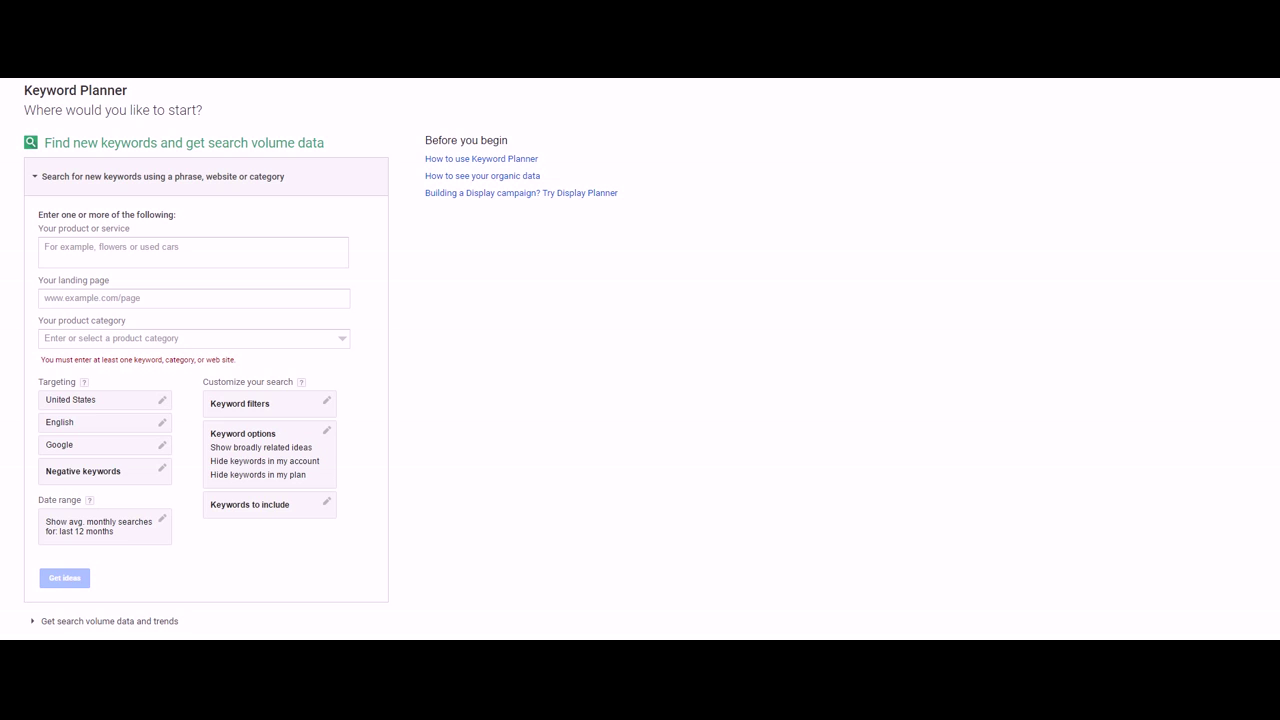
pyautogui.click(217, 252)
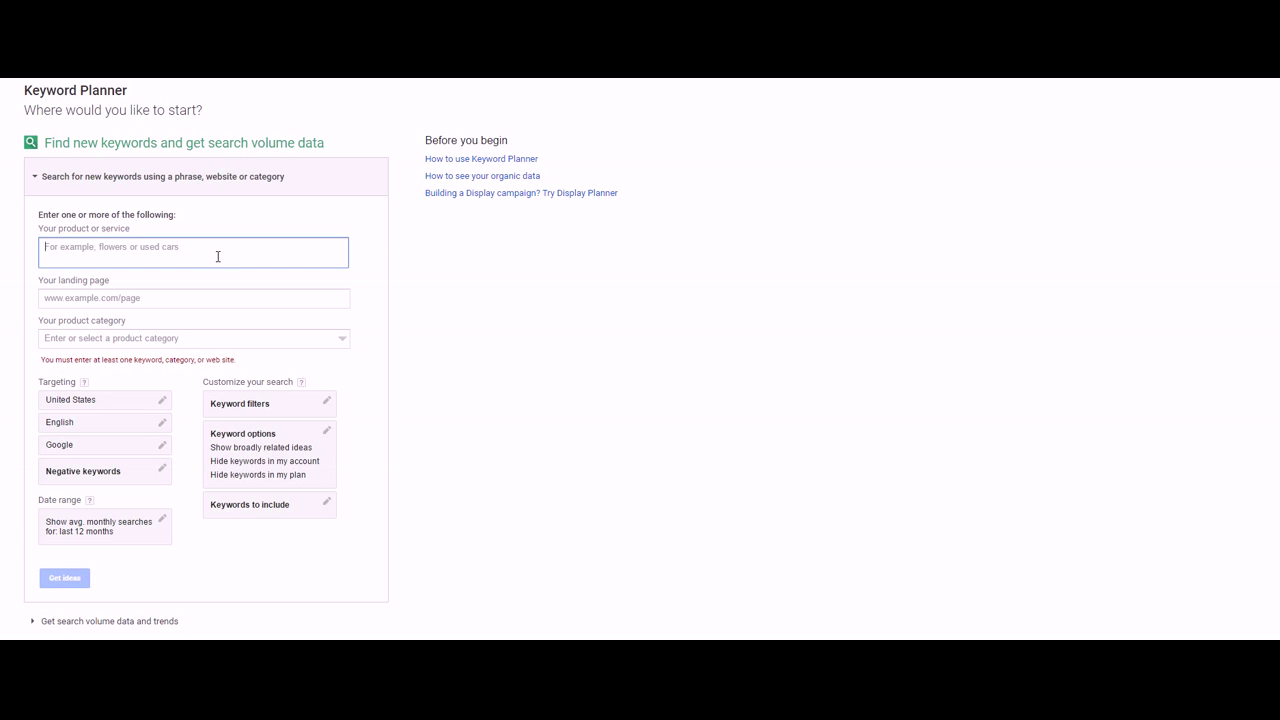
pyautogui.write('how to d')
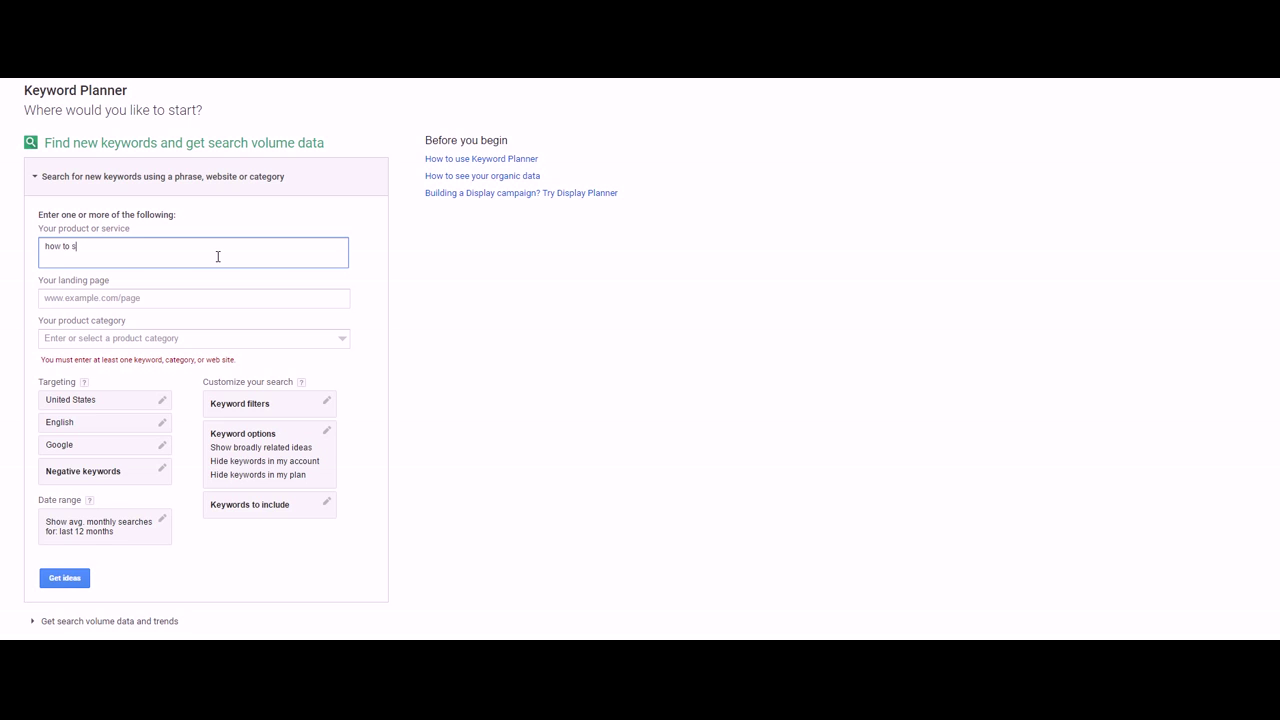
pyautogui.press('BackSpace')
pyautogui.press('BackSpace')
pyautogui.press('BackSpace')
pyautogui.press('BackSpace')
pyautogui.press('BackSpace')
pyautogui.press('BackSpace')
pyautogui.press('BackSpace')
pyautogui.press('BackSpace')
# - Get keyword ideas for the product or service phrase "start internet business"
pyautogui.write('start internet business')
pyautogui.click(72, 584)
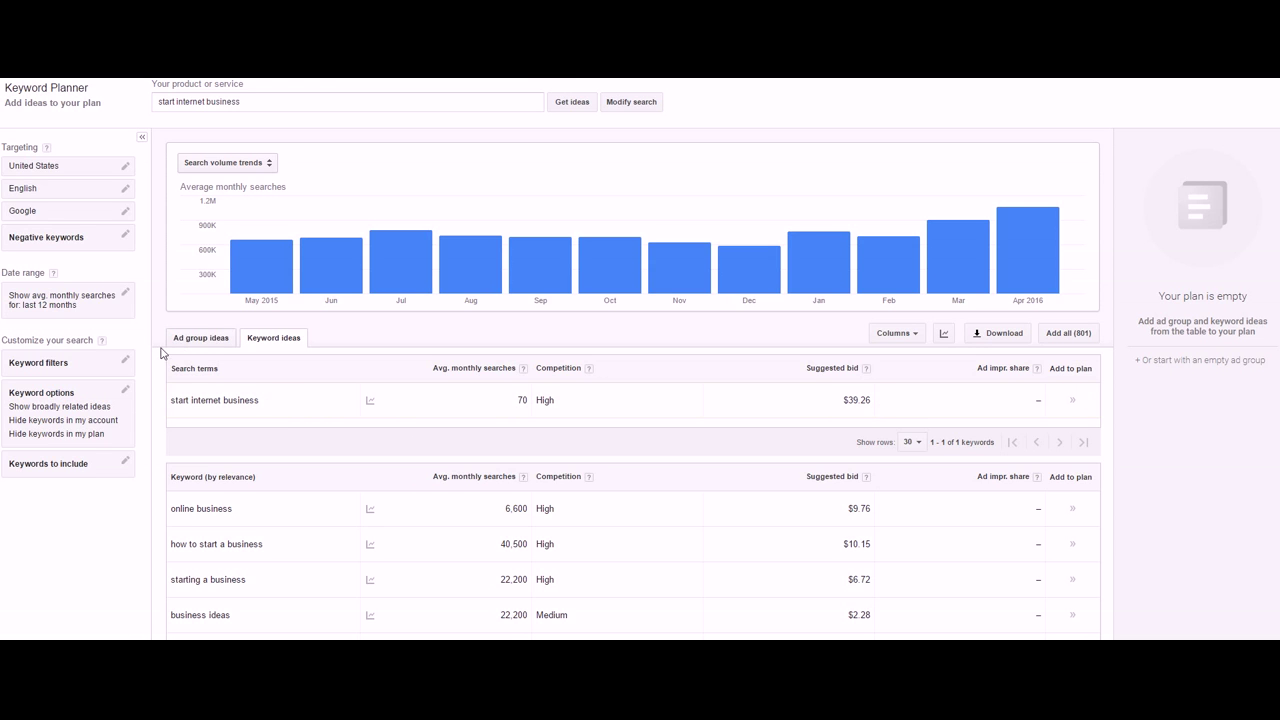
# - In the keyword filters, restrict competition to Low and the suggested bid to less than or equal to $2.00
pyautogui.click(125, 362)
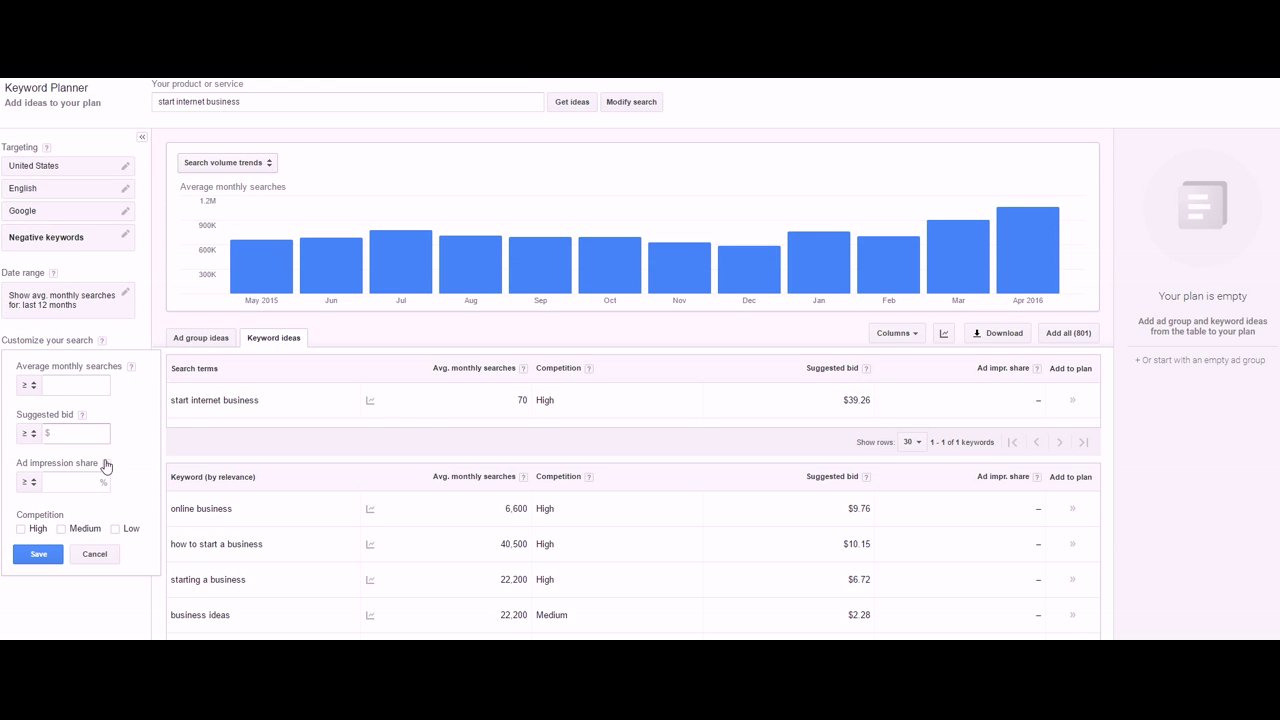
pyautogui.click(116, 529)
pyautogui.click(67, 432)
pyautogui.write('2')
pyautogui.click(78, 380)
pyautogui.click(29, 433)
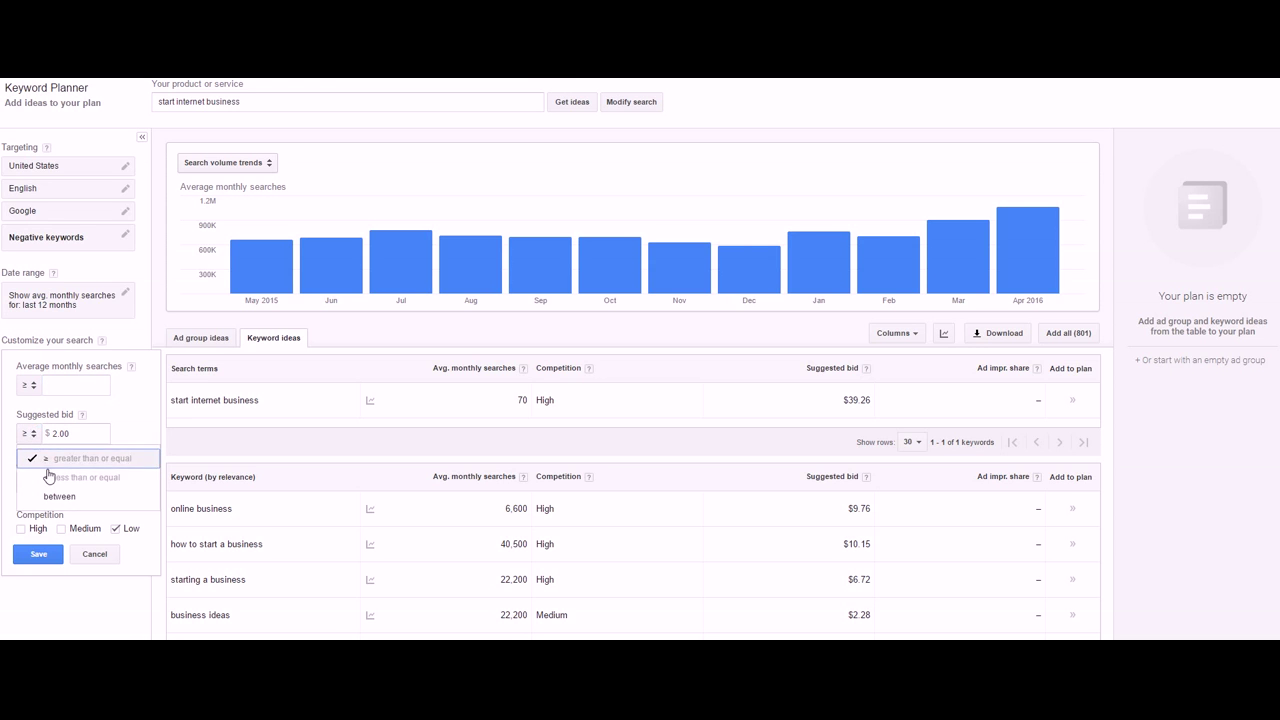
pyautogui.click(47, 462)
# - Set the average monthly searches filter to at least 100 and save the keyword filters
pyautogui.click(69, 384)
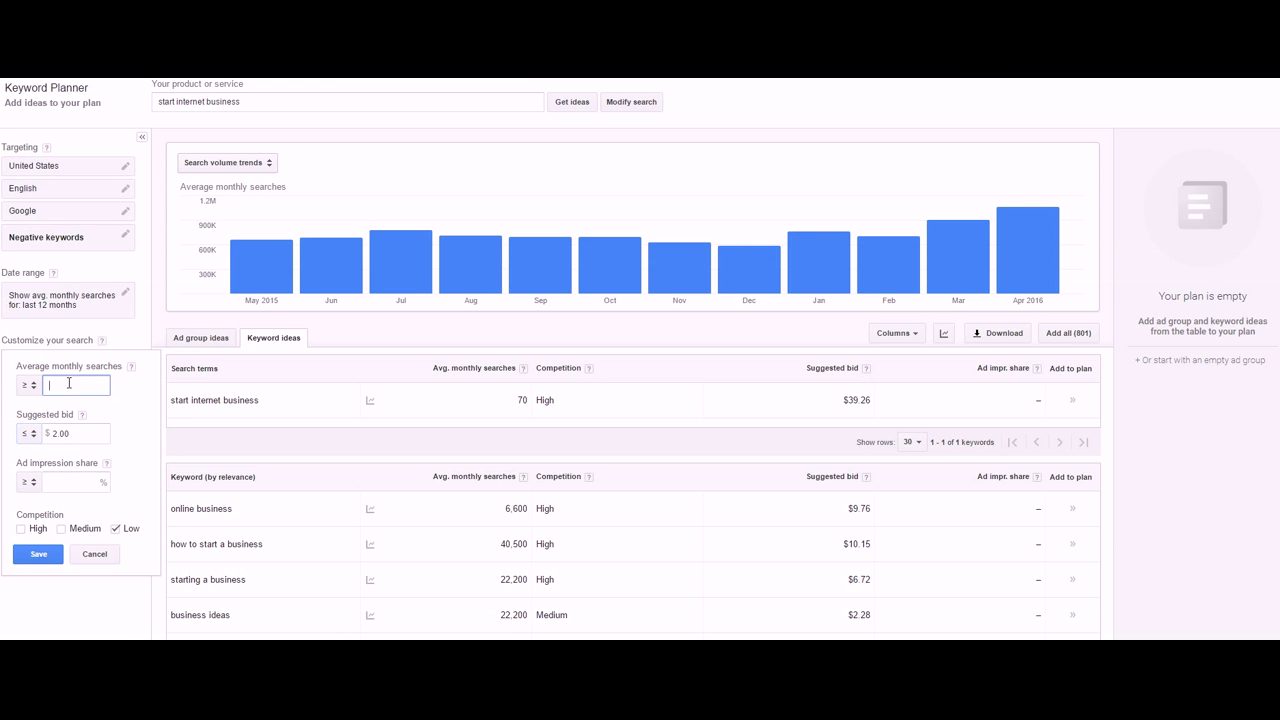
pyautogui.write('100')
pyautogui.click(47, 558)
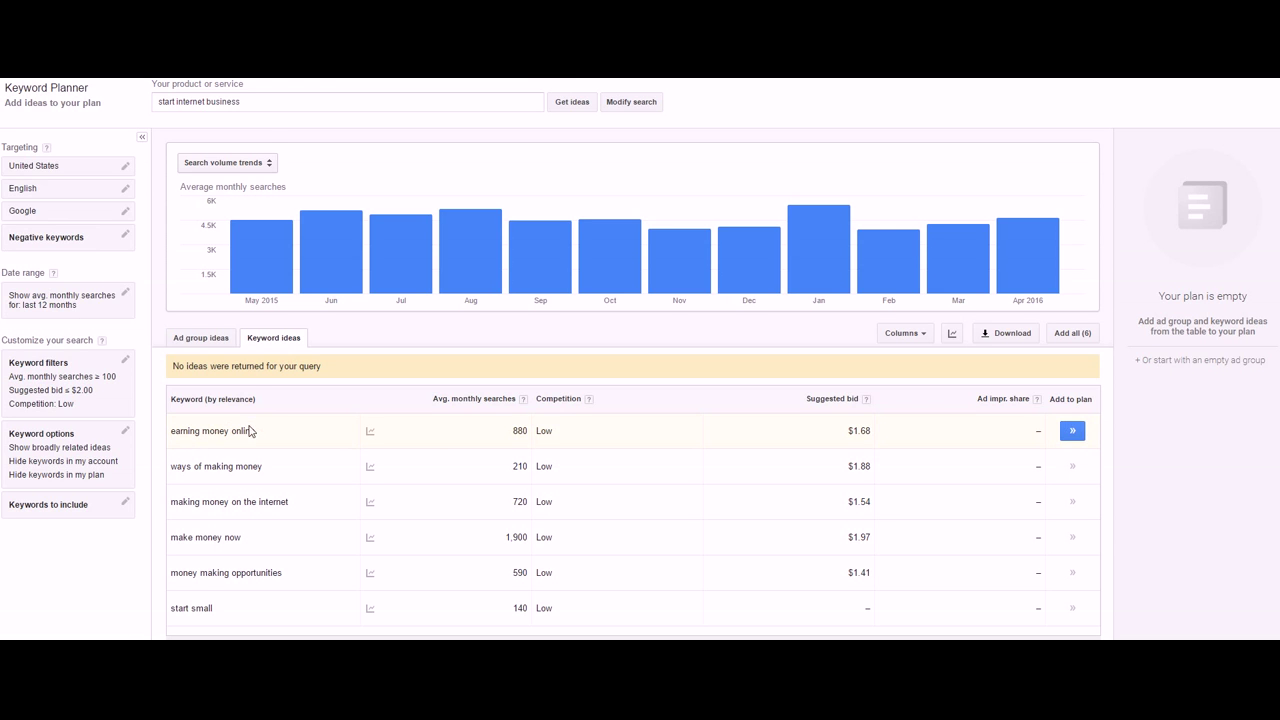
# - Replace the search phrase with "make money online" and get new keyword ideas
pyautogui.moveTo(262, 100); pyautogui.dragTo(154, 111)
pyautogui.write('ma')
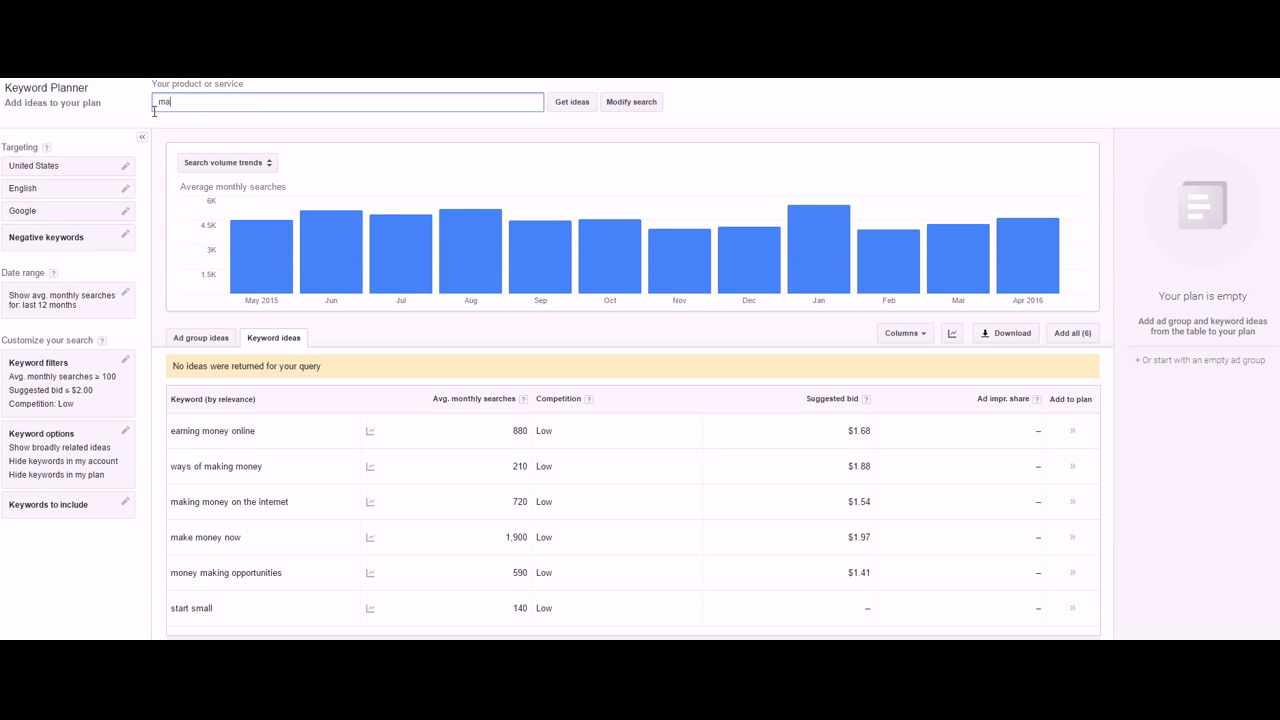
pyautogui.write('ke money online')
pyautogui.click(572, 103)
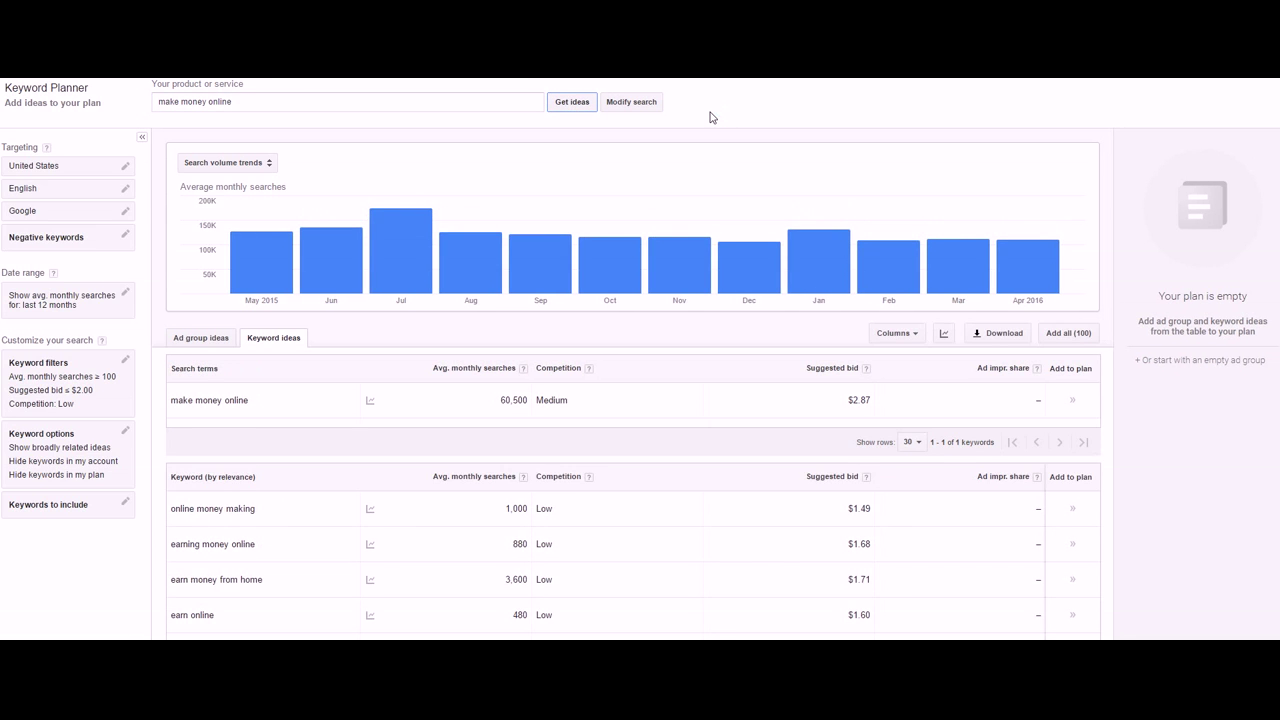
# - Examine the search volume trend and the keyword ideas for "make money online", comparing monthly searches, competition and suggested bids
pyautogui.moveTo(680, 217)
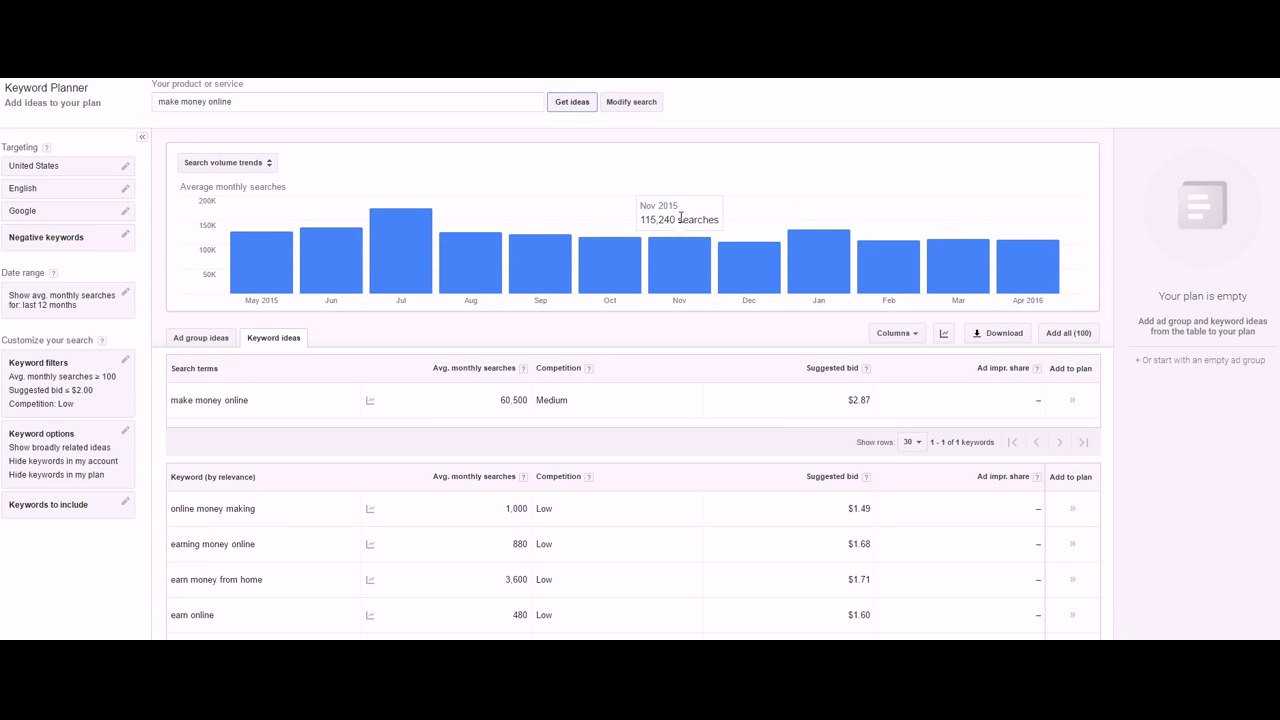
pyautogui.scroll(-3, 680, 217)
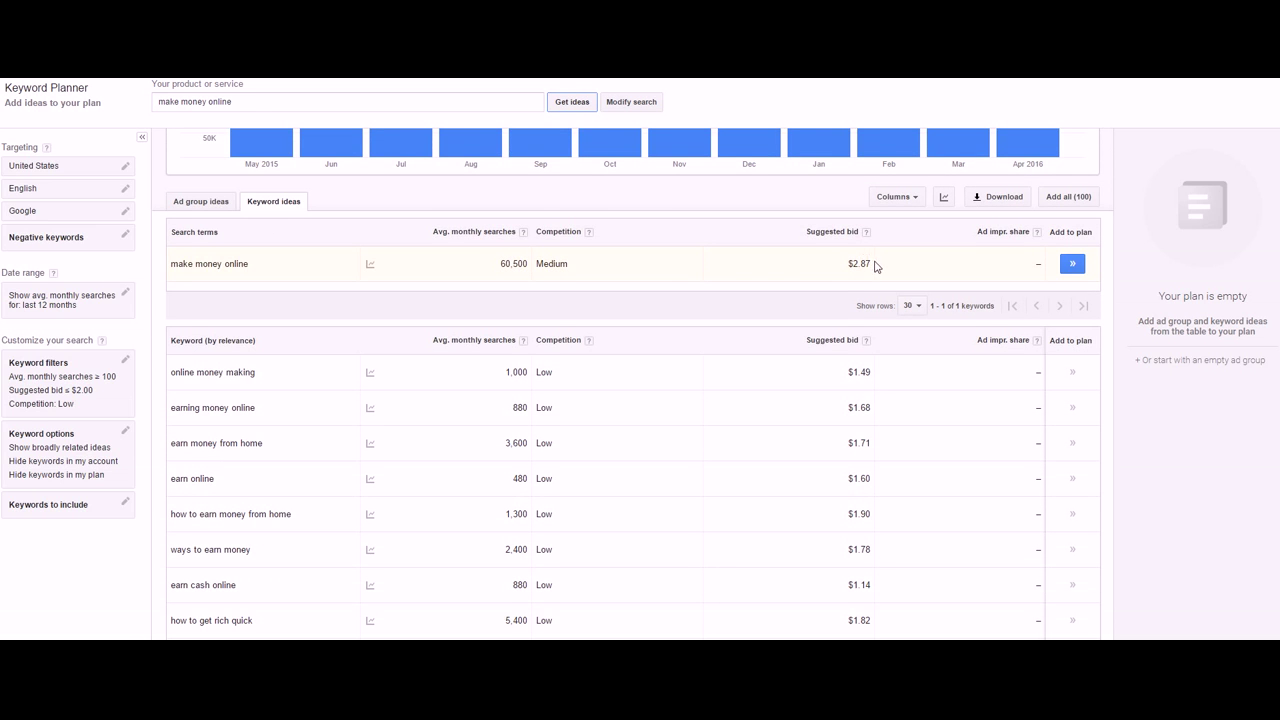
pyautogui.scroll(-3, 663, 263)
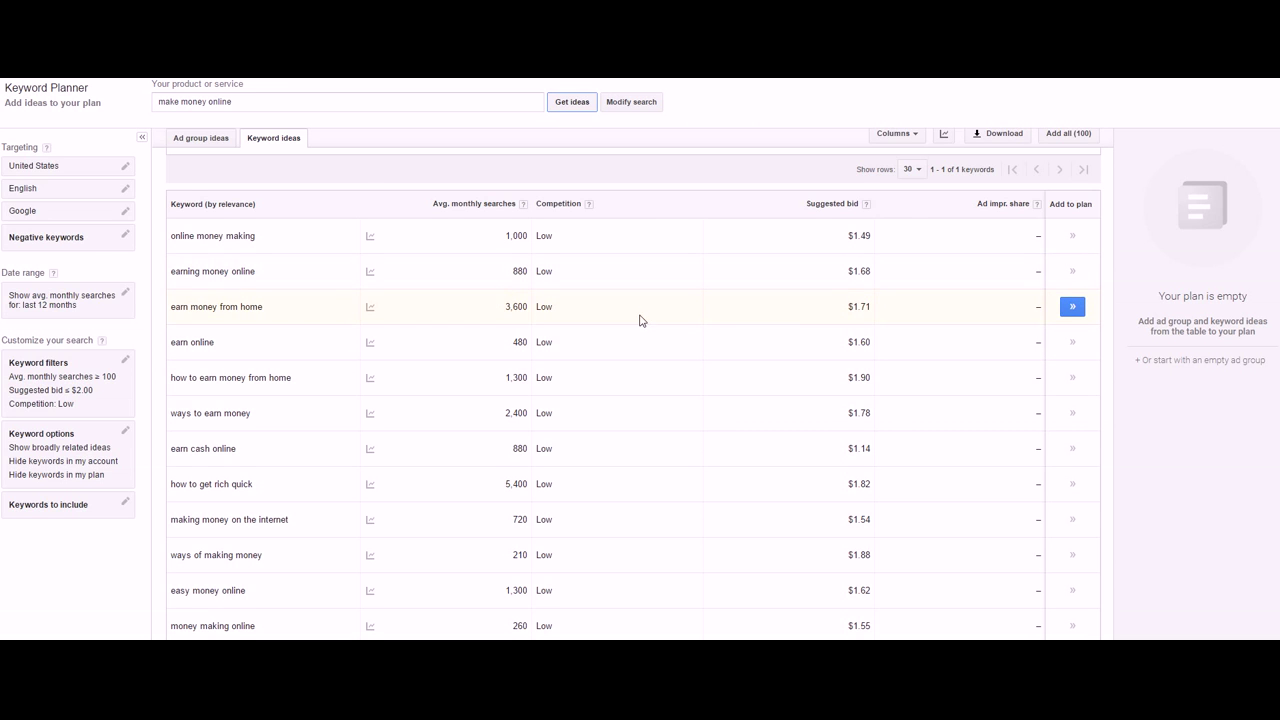
pyautogui.scroll(3, 640, 429)
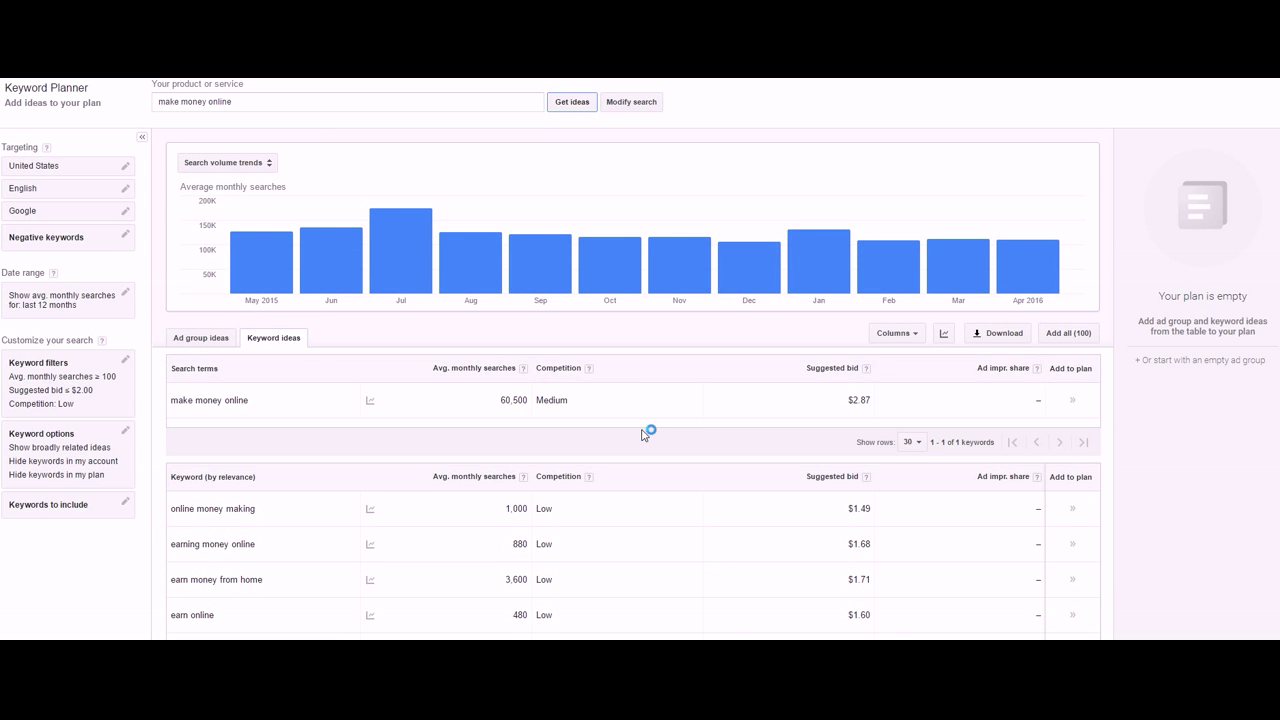
pyautogui.scroll(-3, 643, 436)
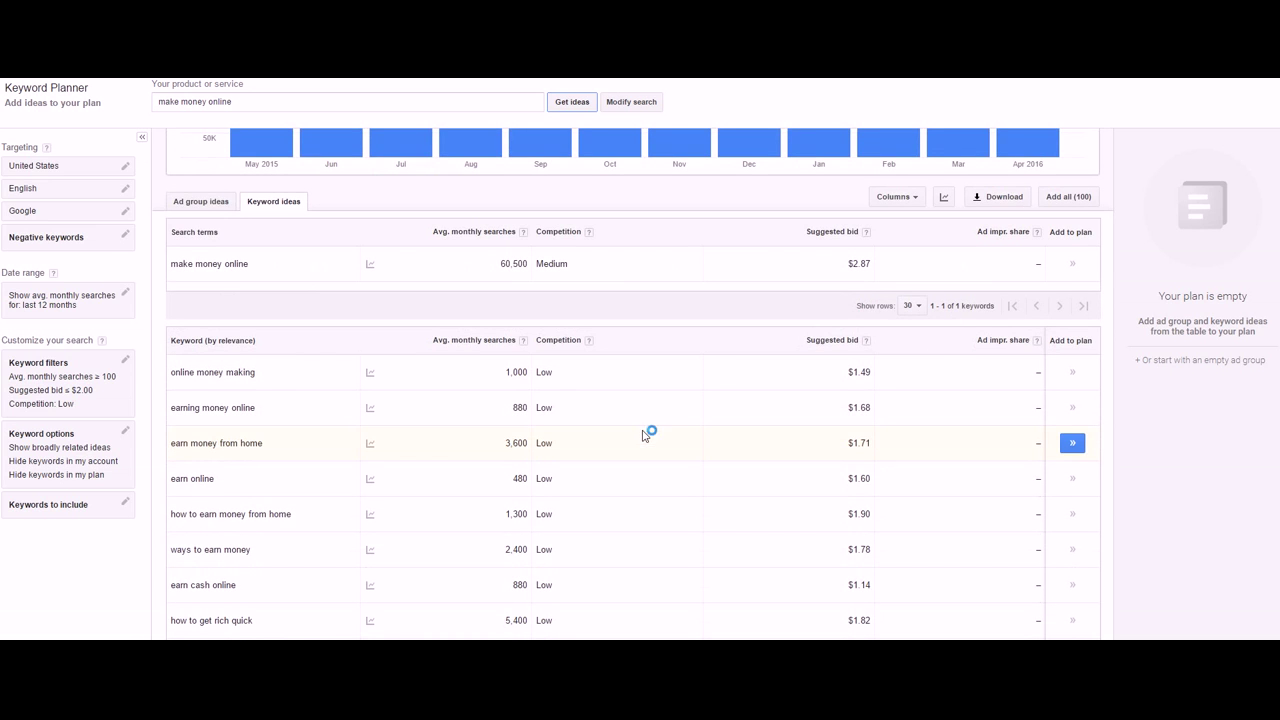
pyautogui.scroll(3, 648, 434)
pyautogui.scroll(-3, 644, 437)
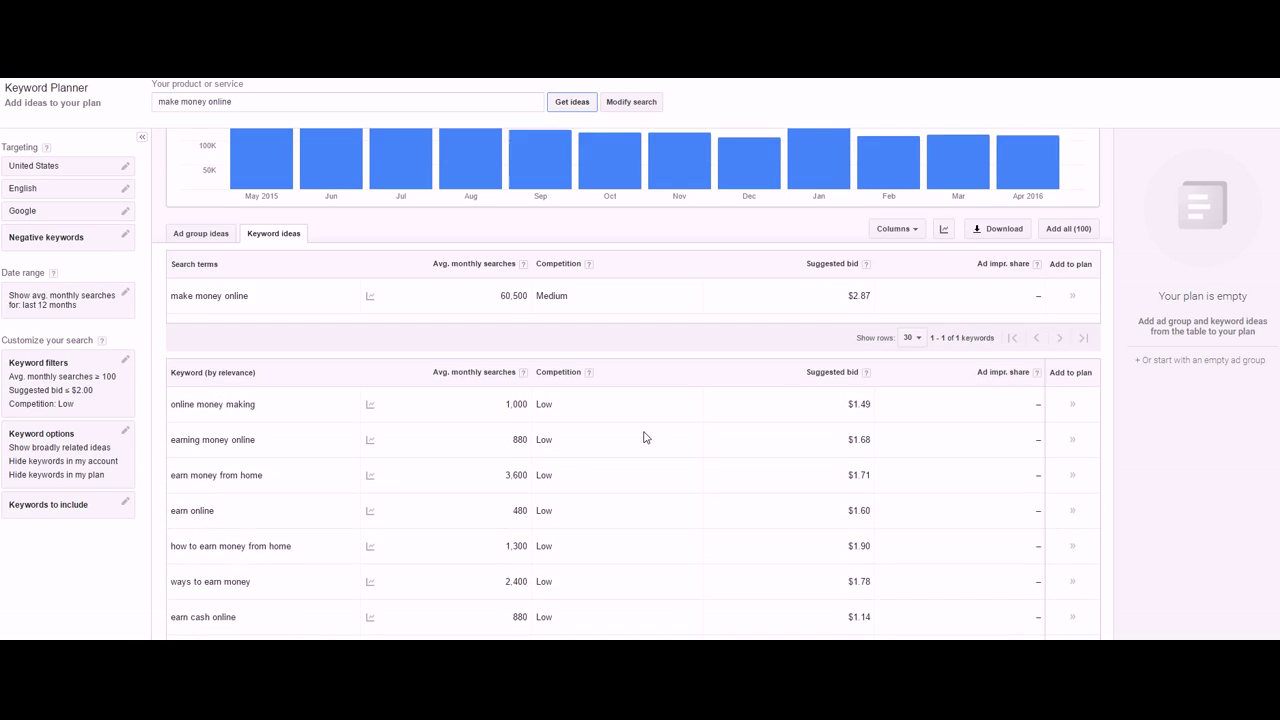
pyautogui.scroll(-1, 644, 437)
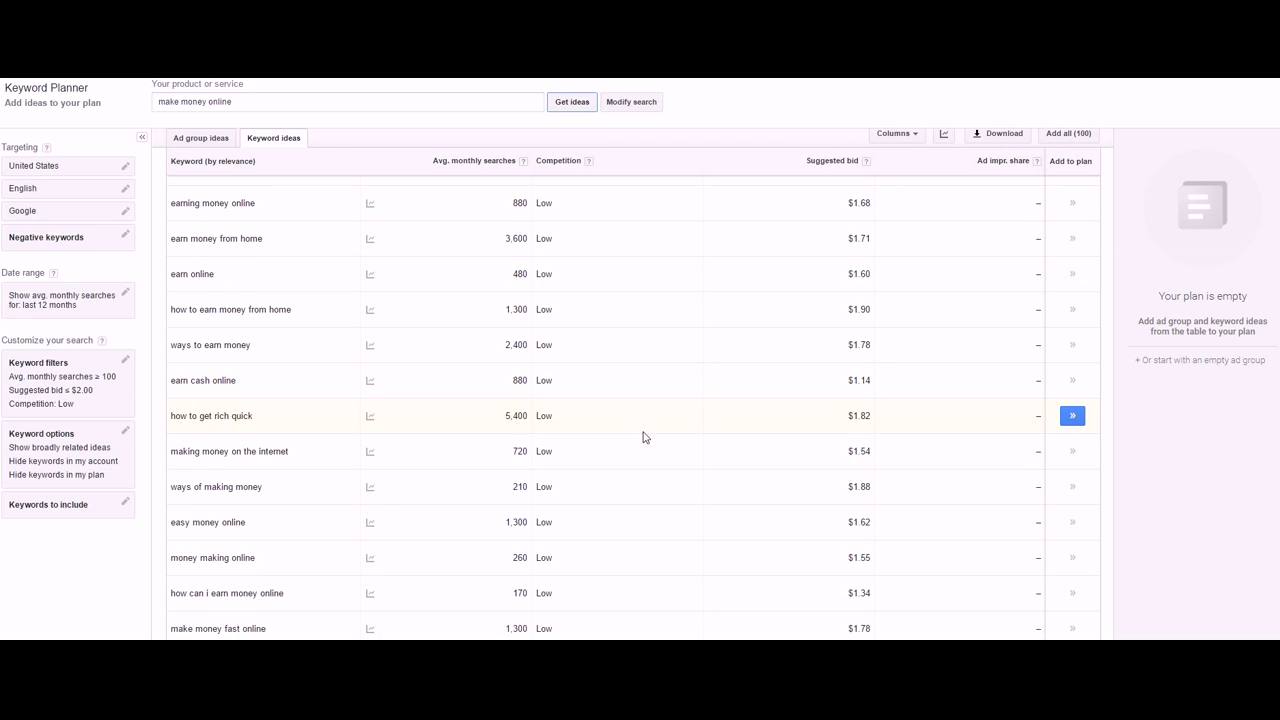
pyautogui.scroll(4, 644, 437)
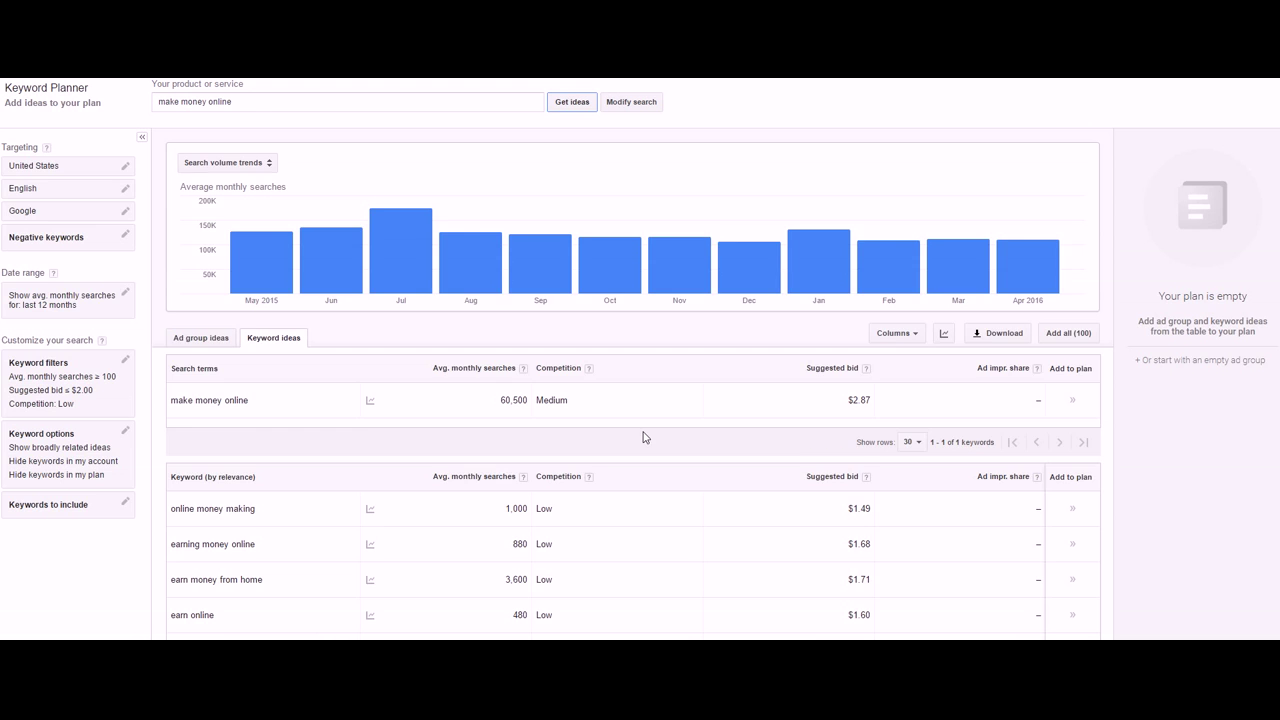
pyautogui.scroll(-2, 644, 437)
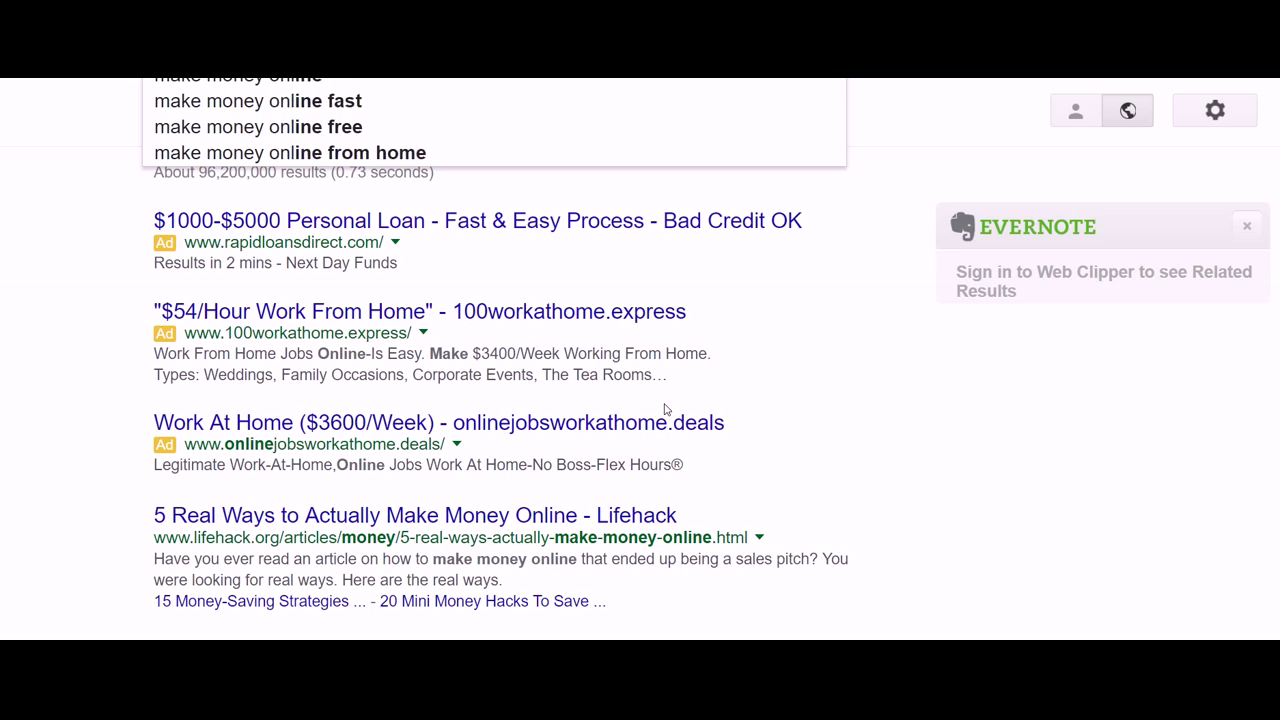
# - In the Google results for "make money online", dismiss the suggestions and open the related search "make money online with google"
pyautogui.press('Escape')
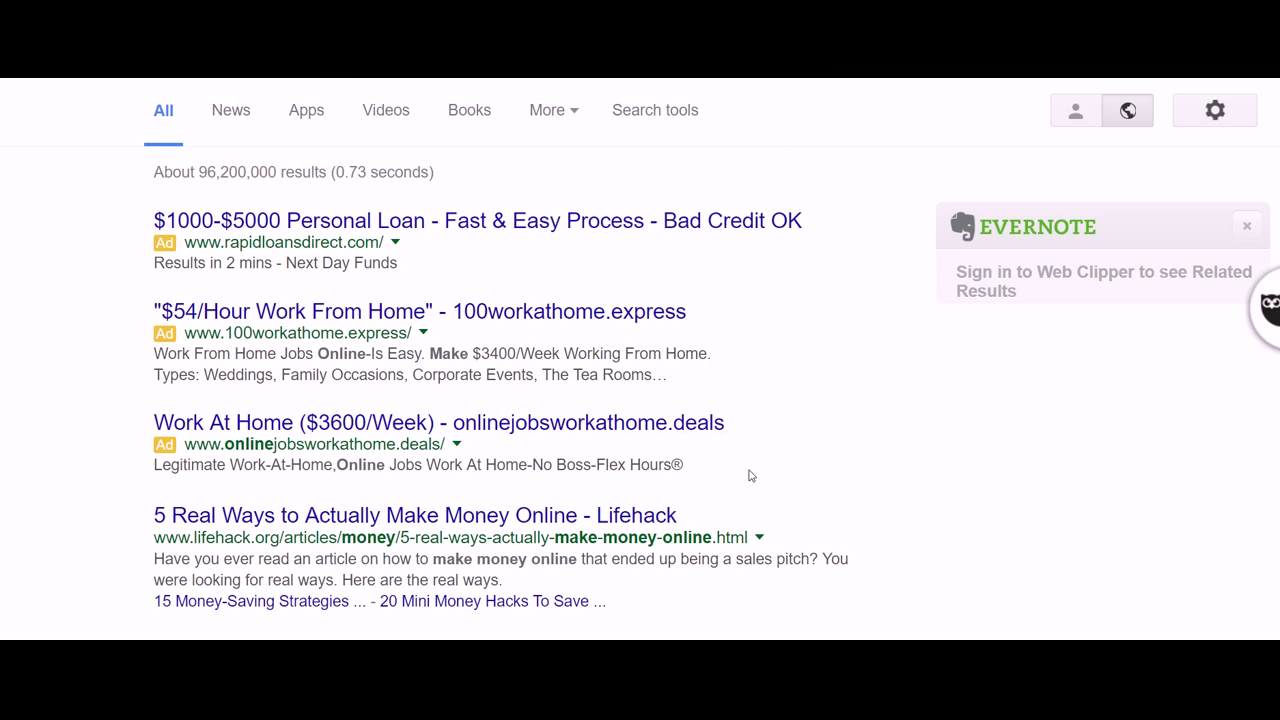
pyautogui.scroll(-10, 665, 410)
pyautogui.scroll(-5, 670, 445)
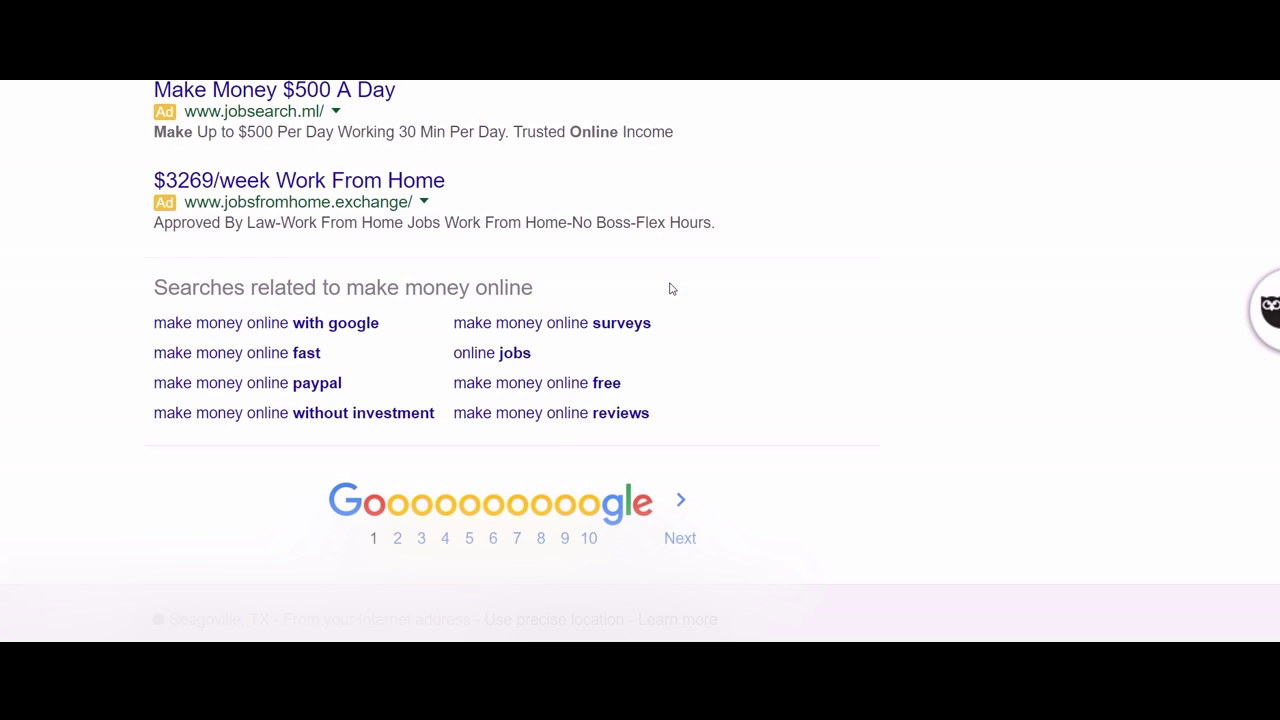
pyautogui.click(327, 327)
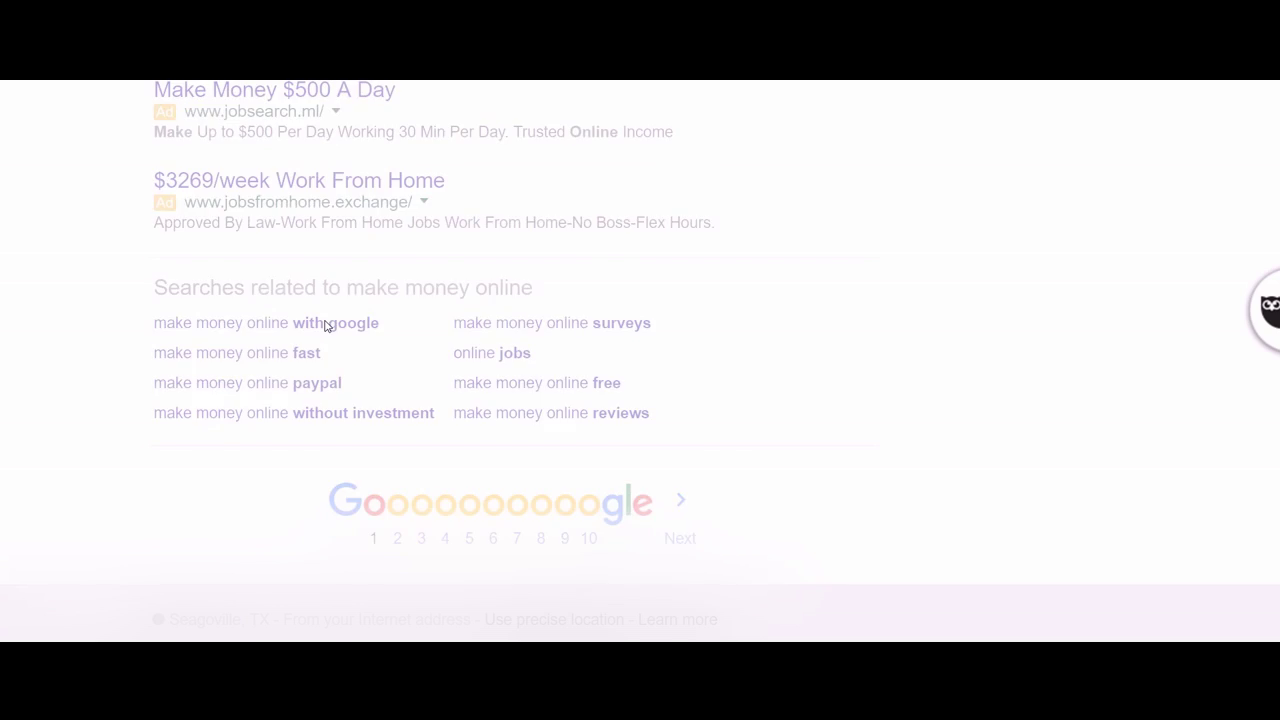
# - Examine the Google results and related searches for "make money online with google", also checking back on the Keyword Planner ideas
pyautogui.scroll(-3, 322, 312)
pyautogui.scroll(-15, 322, 312)
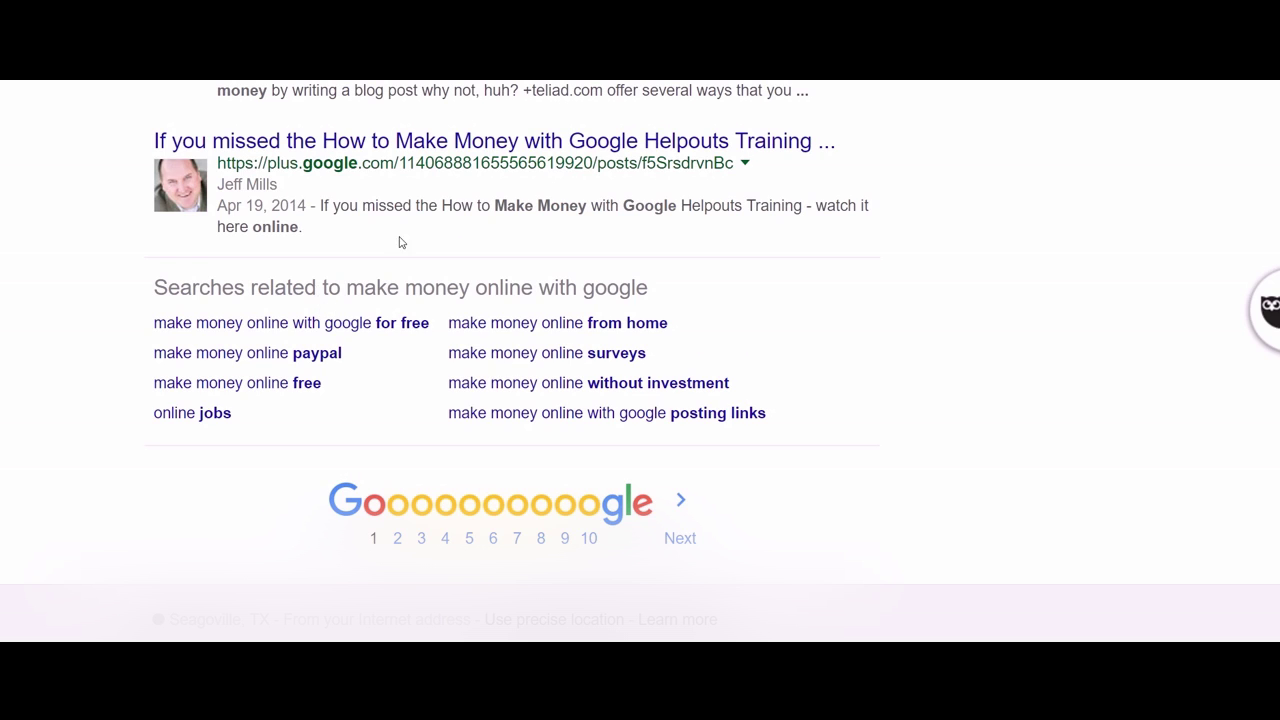
pyautogui.click(393, 328)
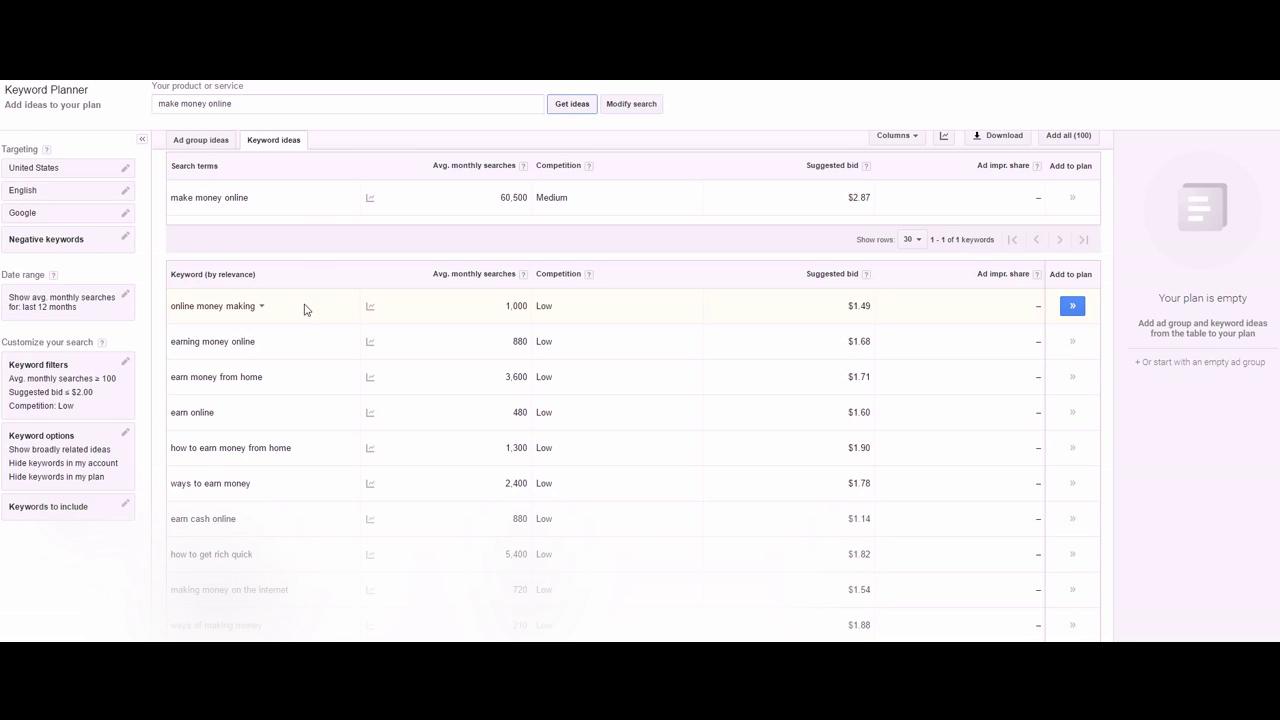
pyautogui.scroll(-1, 307, 306)
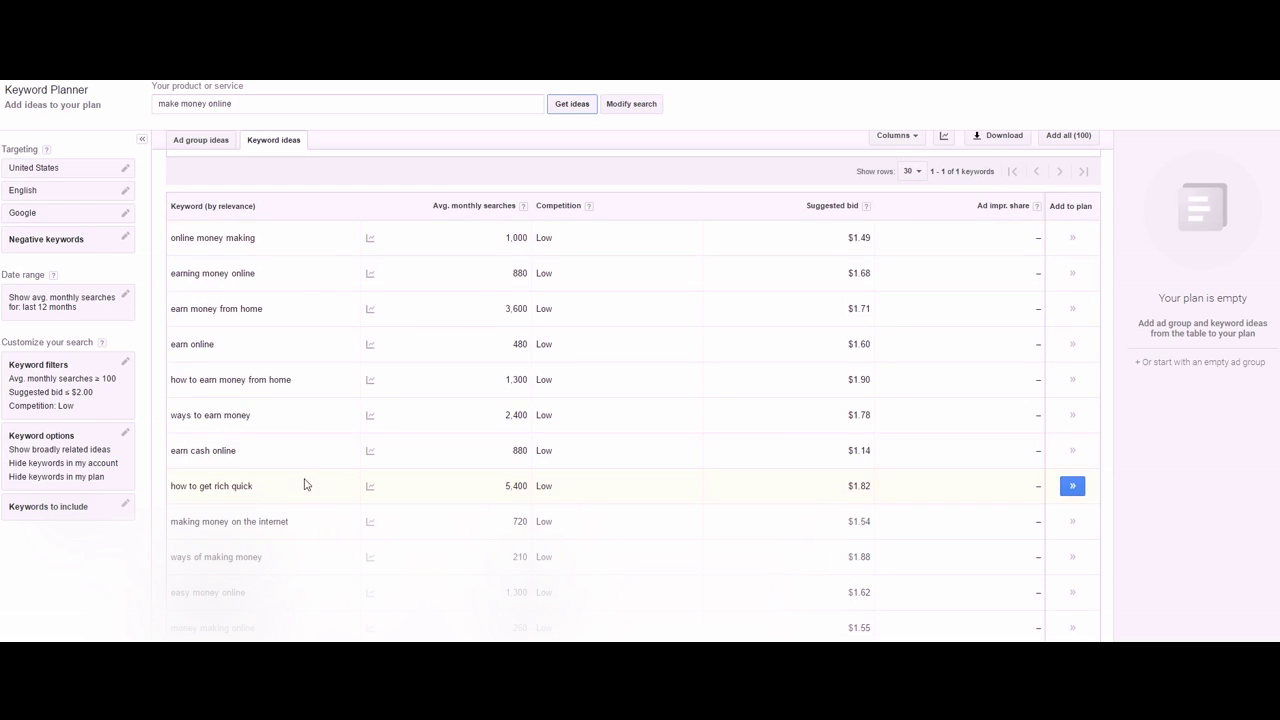
pyautogui.scroll(1, 469, 531)
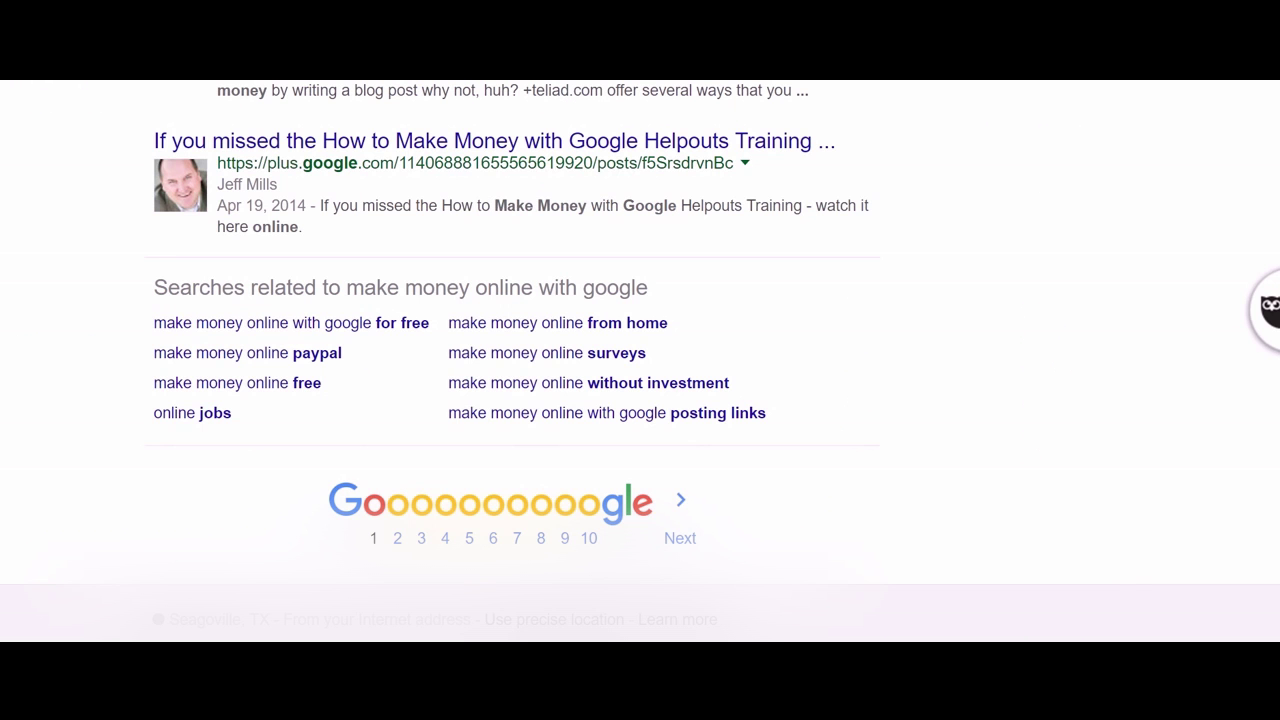
pyautogui.scroll(10, 938, 380)
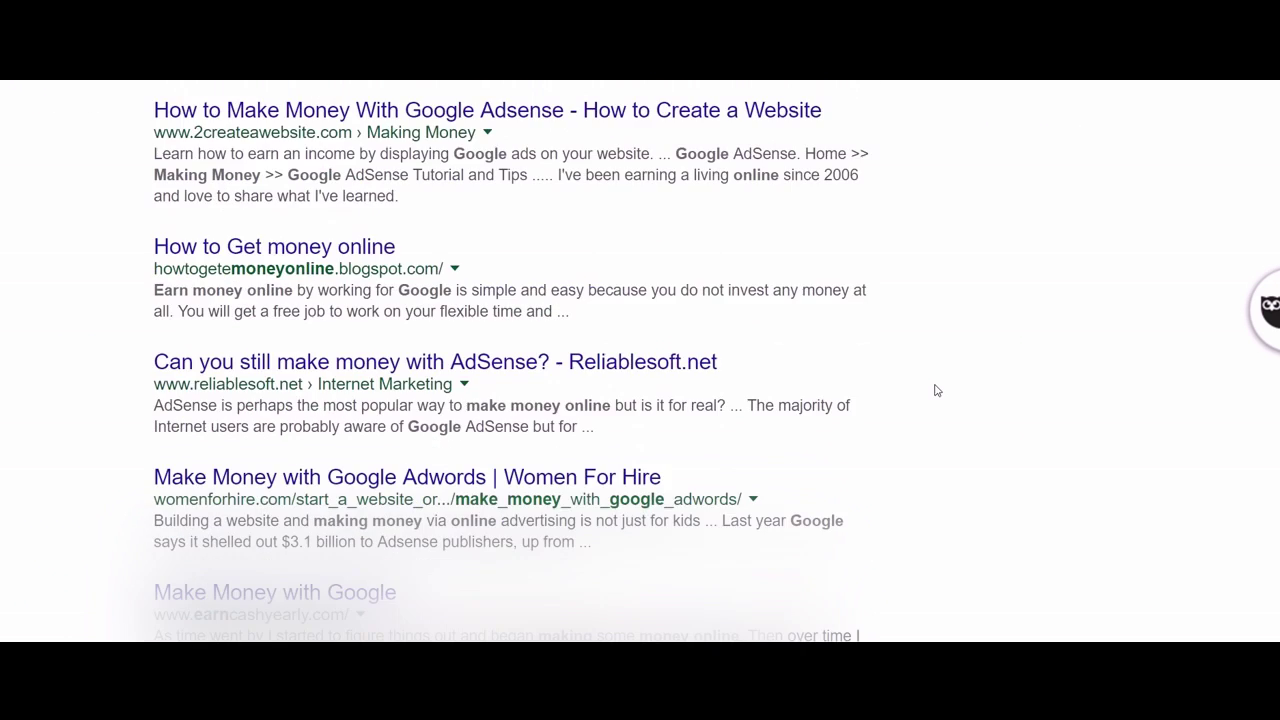
pyautogui.scroll(2, 935, 406)
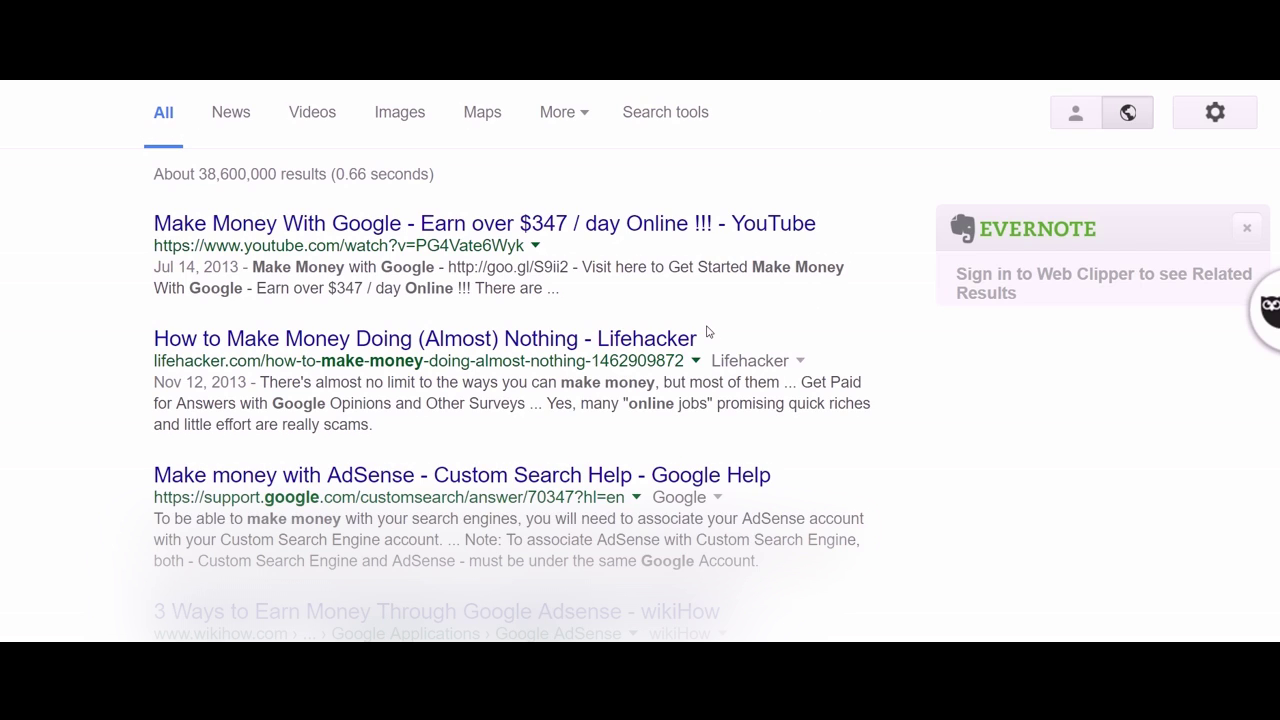
pyautogui.scroll(-10, 707, 331)
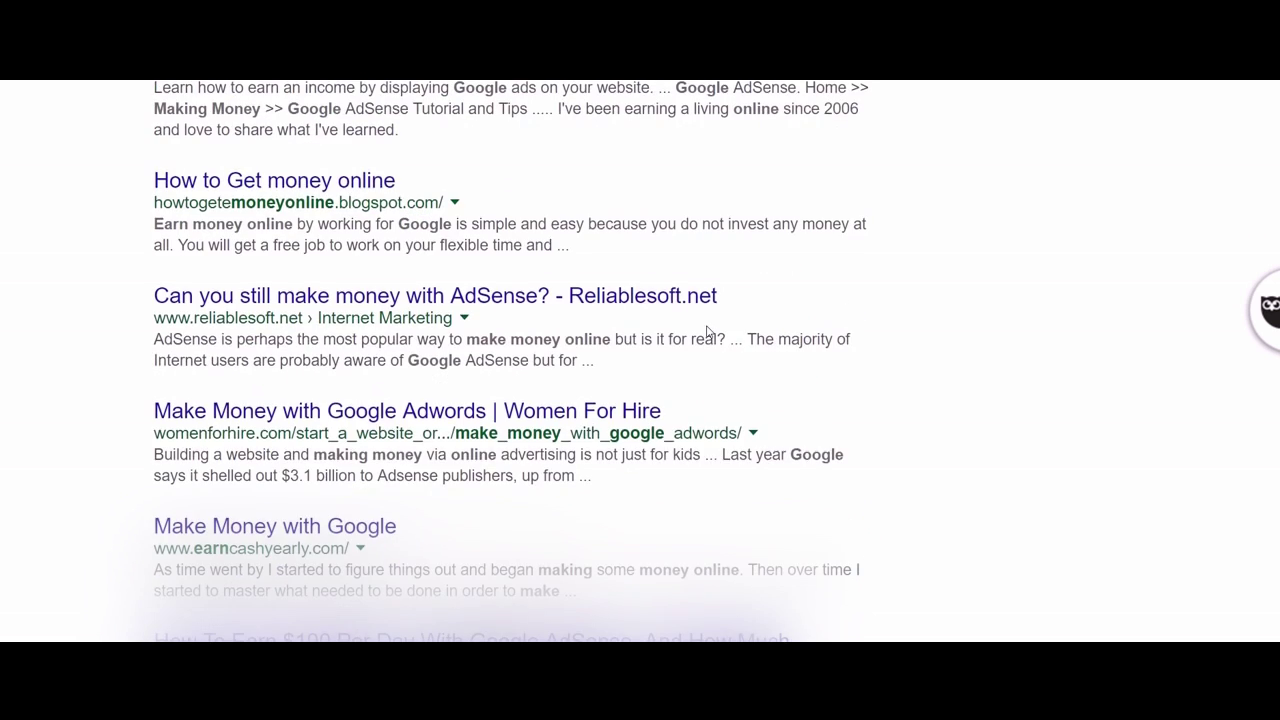
pyautogui.scroll(1, 420, 290)
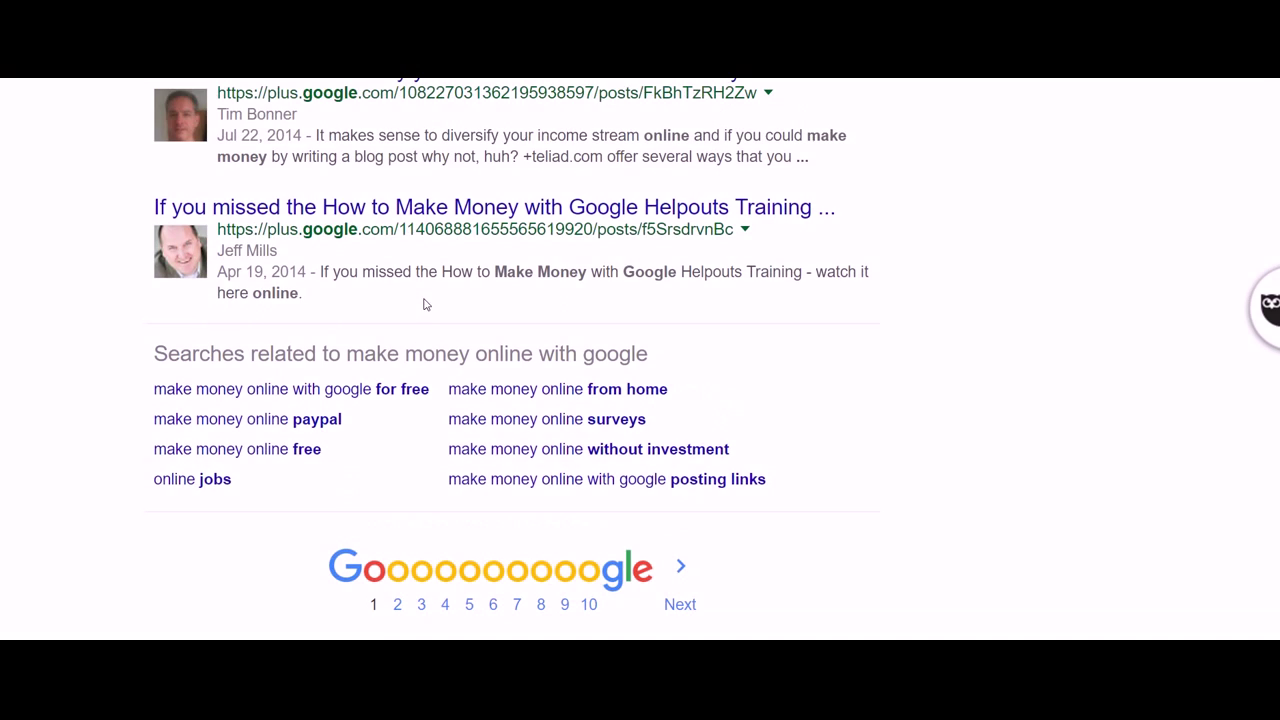